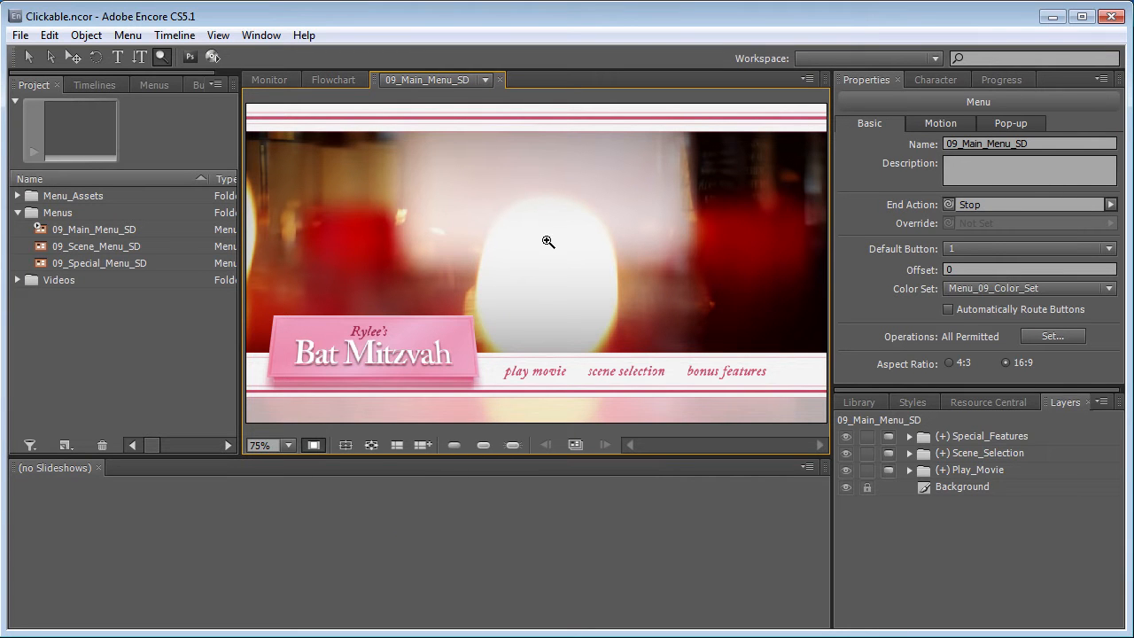
# Display the selected-state button highlights in the main menu and select the Play_Movie button for a close look
pyautogui.click(485, 445)
pyautogui.click(985, 469)
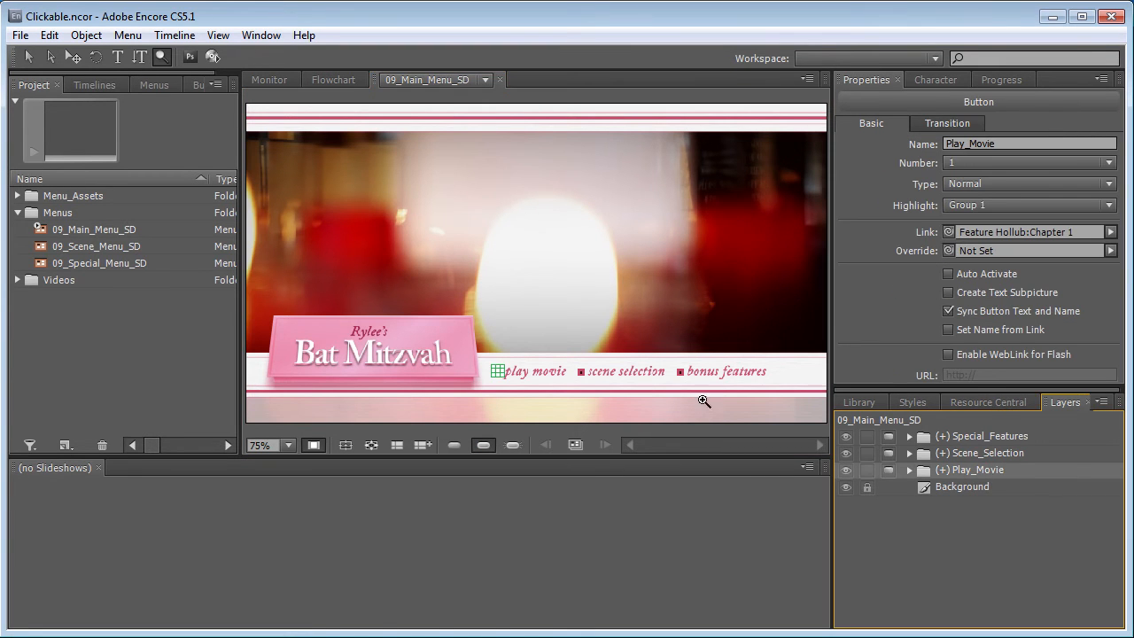
pyautogui.click(516, 372)
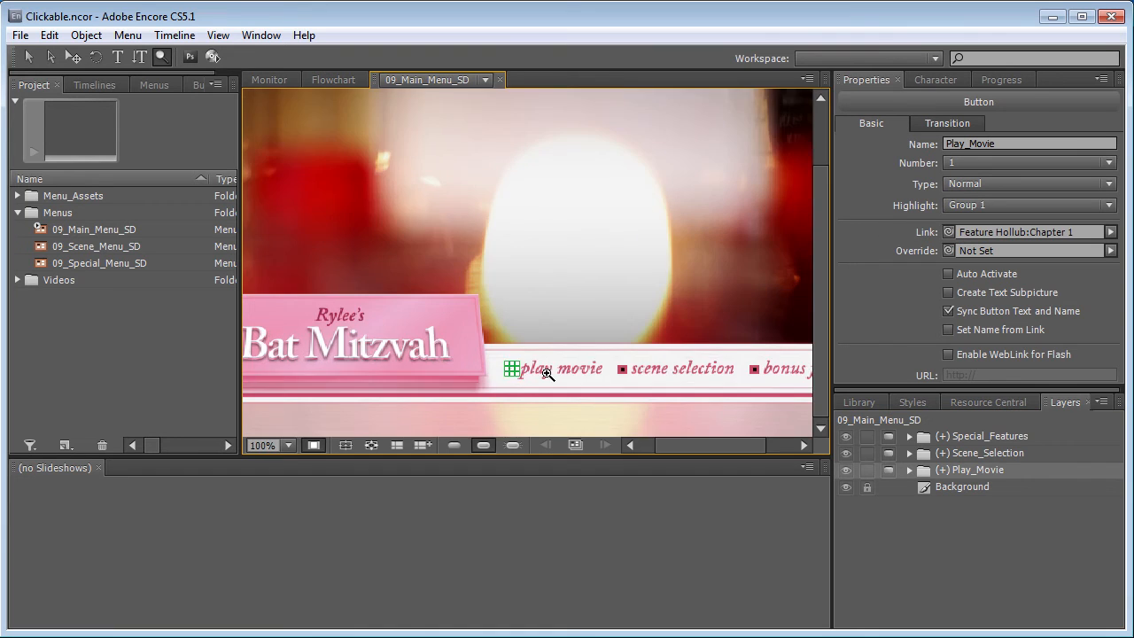
pyautogui.click(509, 370)
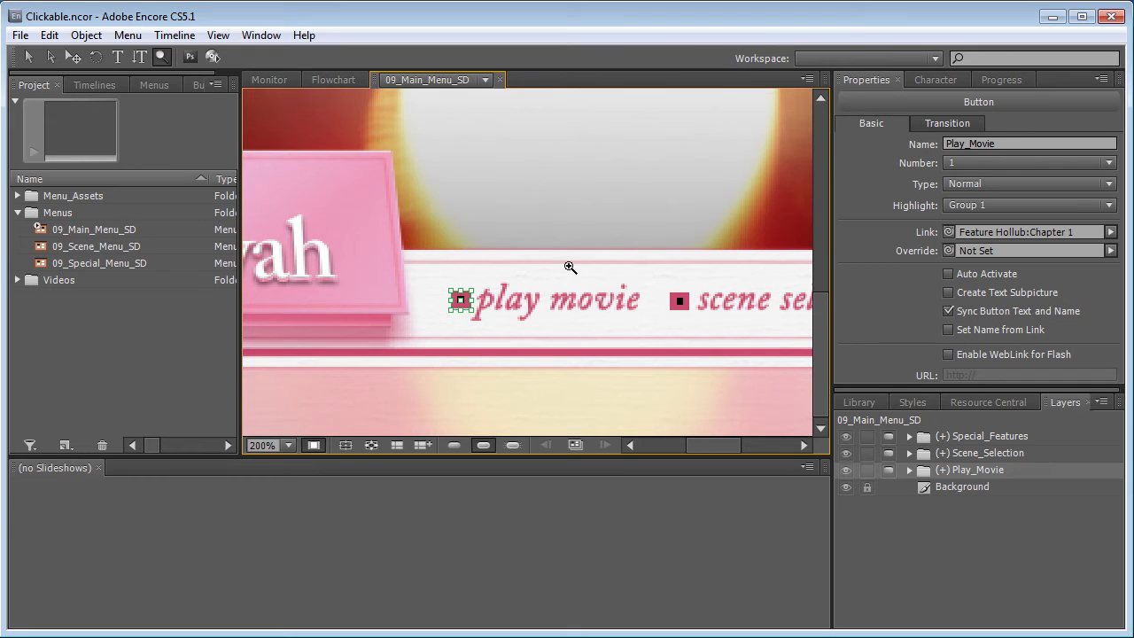
# Try to stretch the Play_Movie button's highlight square across the play movie text, and undo the scaling
pyautogui.click(33, 57)
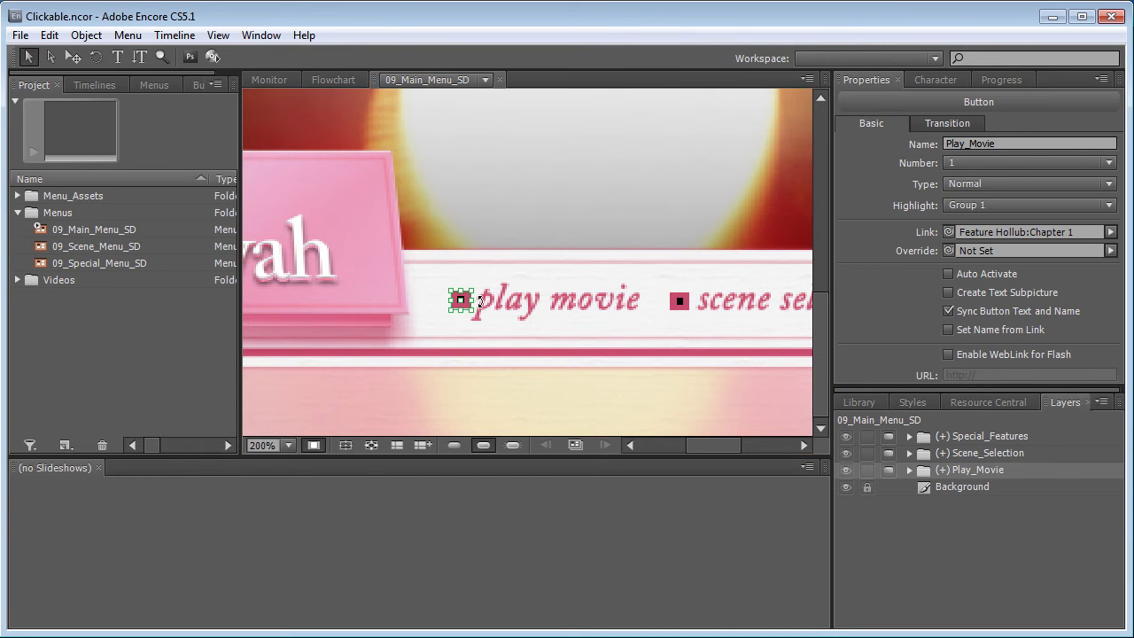
pyautogui.moveTo(475, 299); pyautogui.dragTo(574, 301)
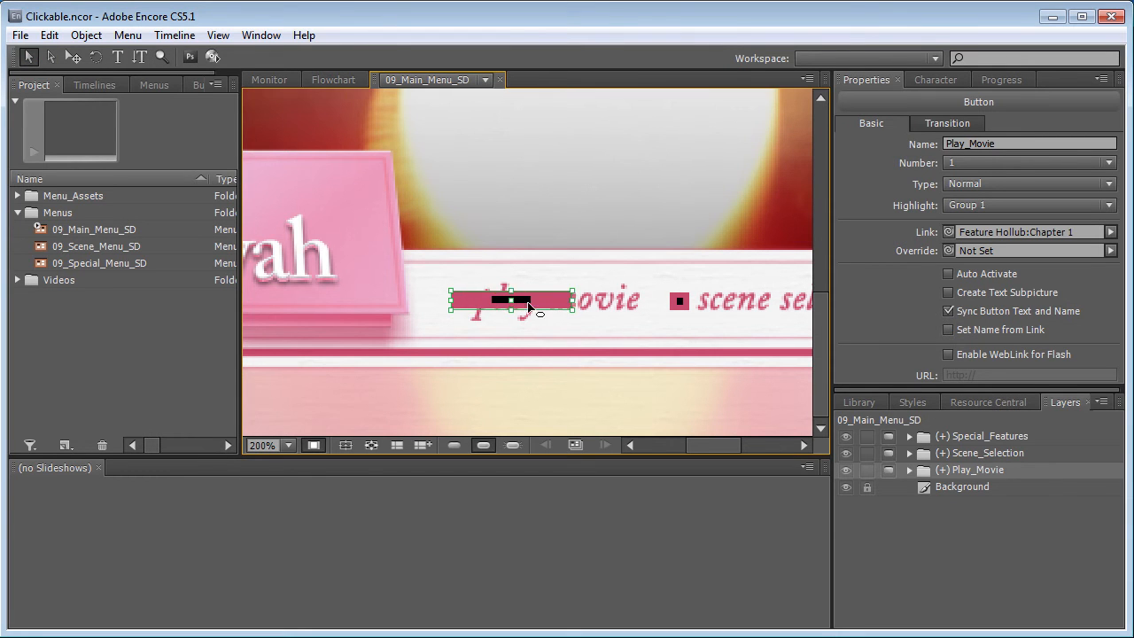
pyautogui.hotkey('ctrl', 'z')
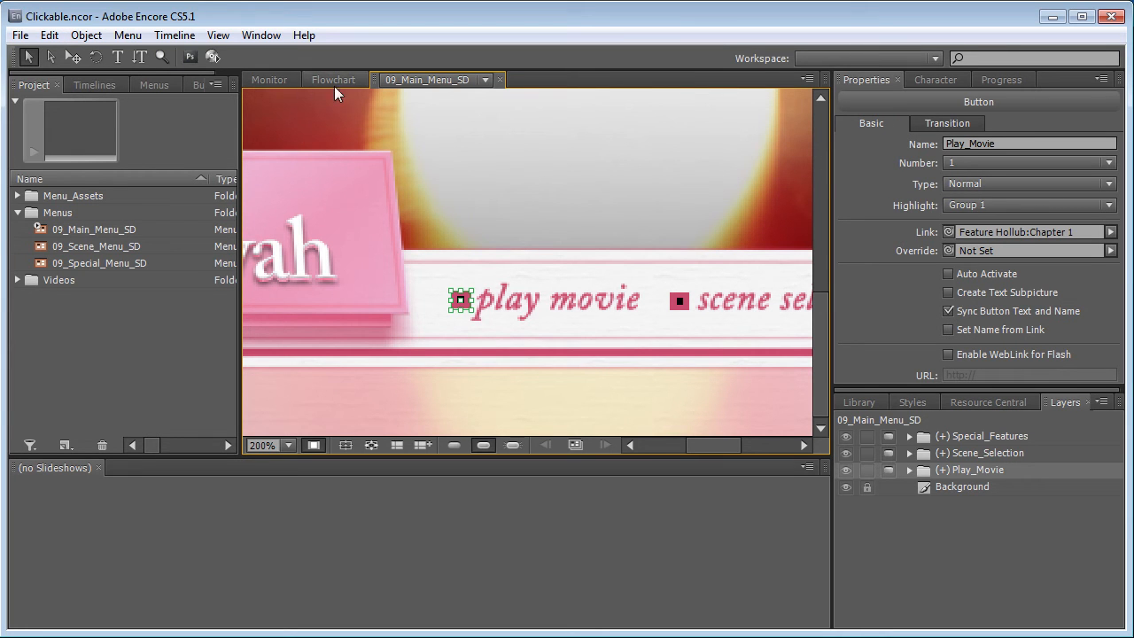
# Open the main menu in Photoshop for editing and select the (+) Play_Movie layer group
pyautogui.click(48, 35)
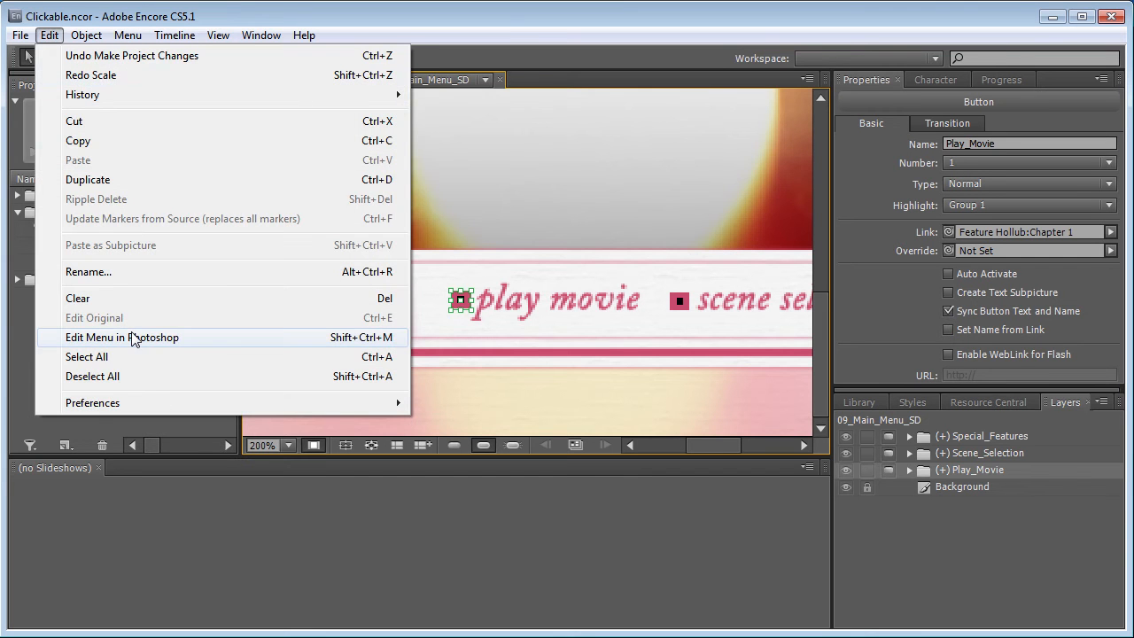
pyautogui.click(138, 338)
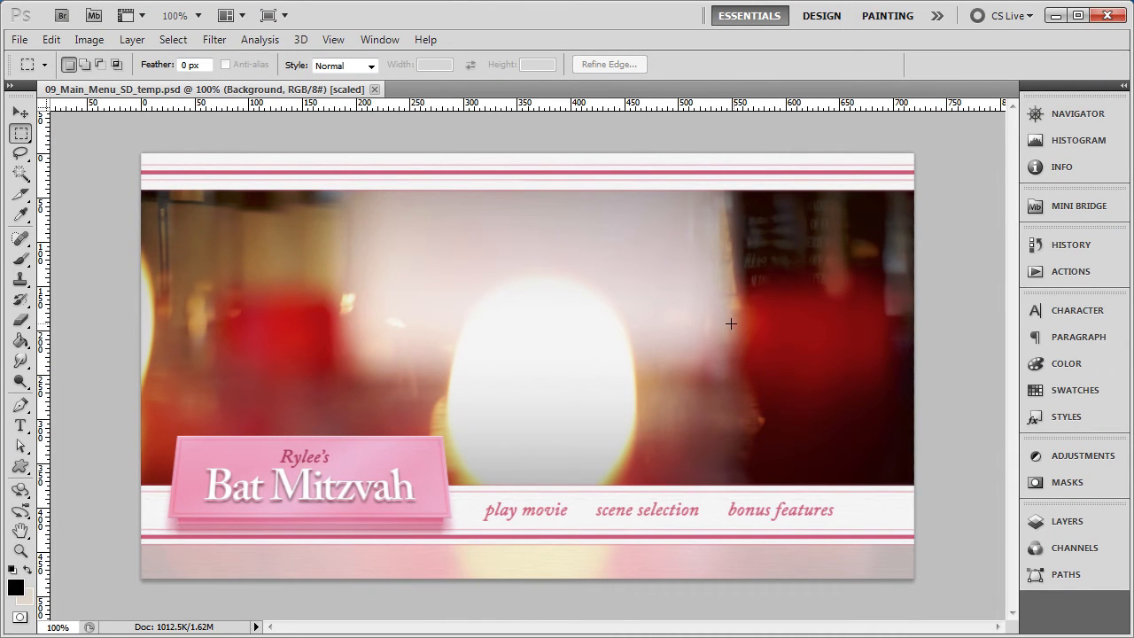
pyautogui.click(1093, 522)
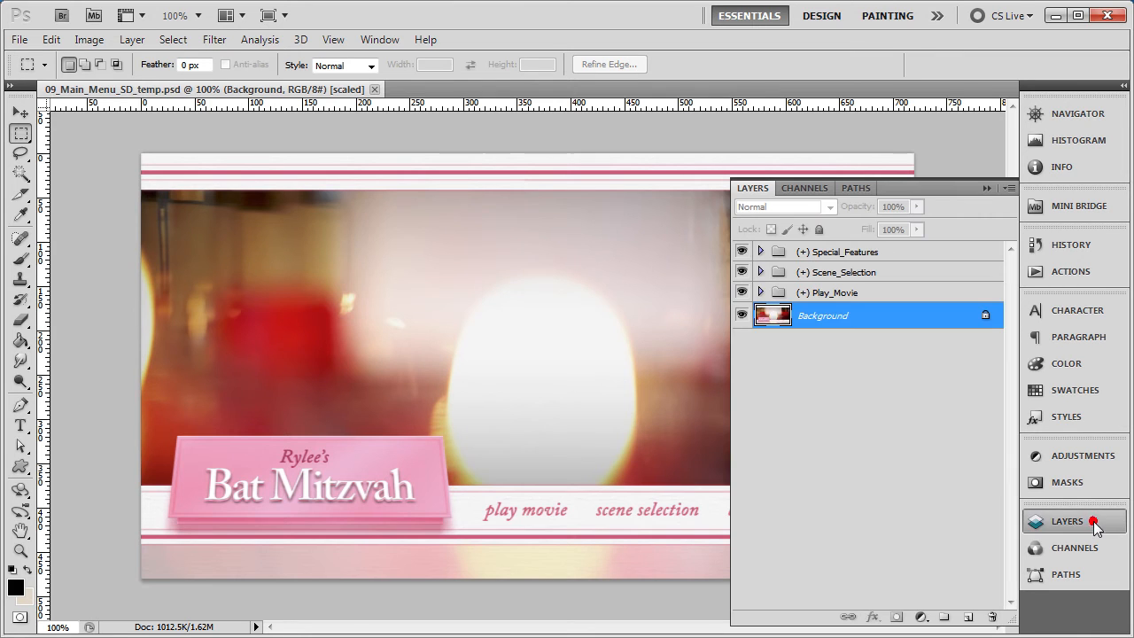
pyautogui.click(846, 295)
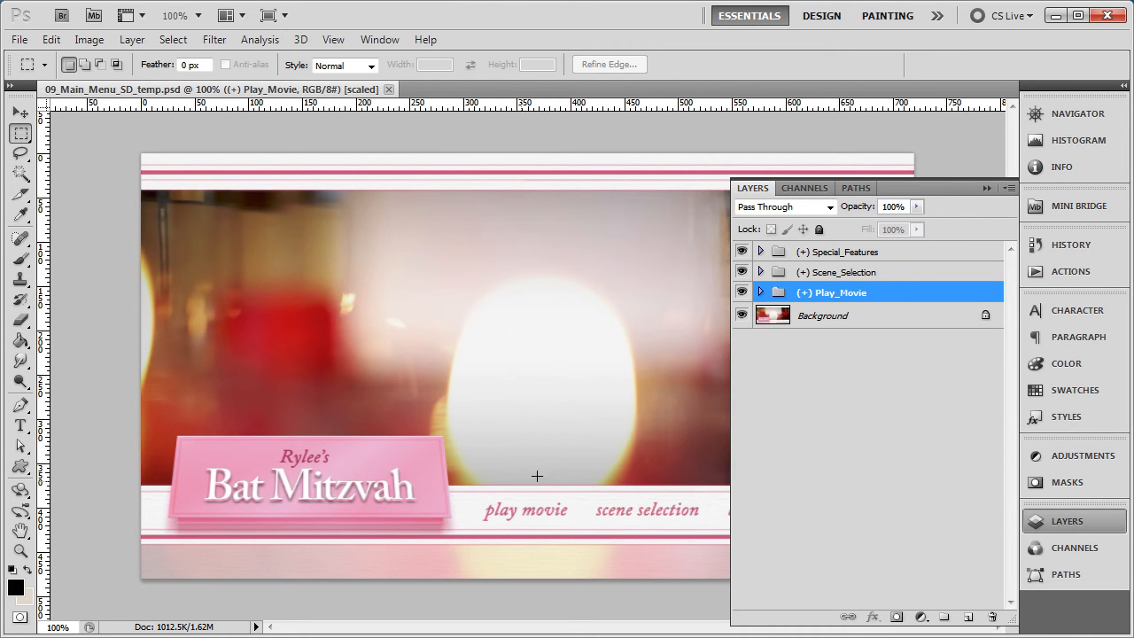
# Expand the (+) Play_Movie group and make its (=2) and (=3) Highlight 1 layers visible
pyautogui.click(760, 293)
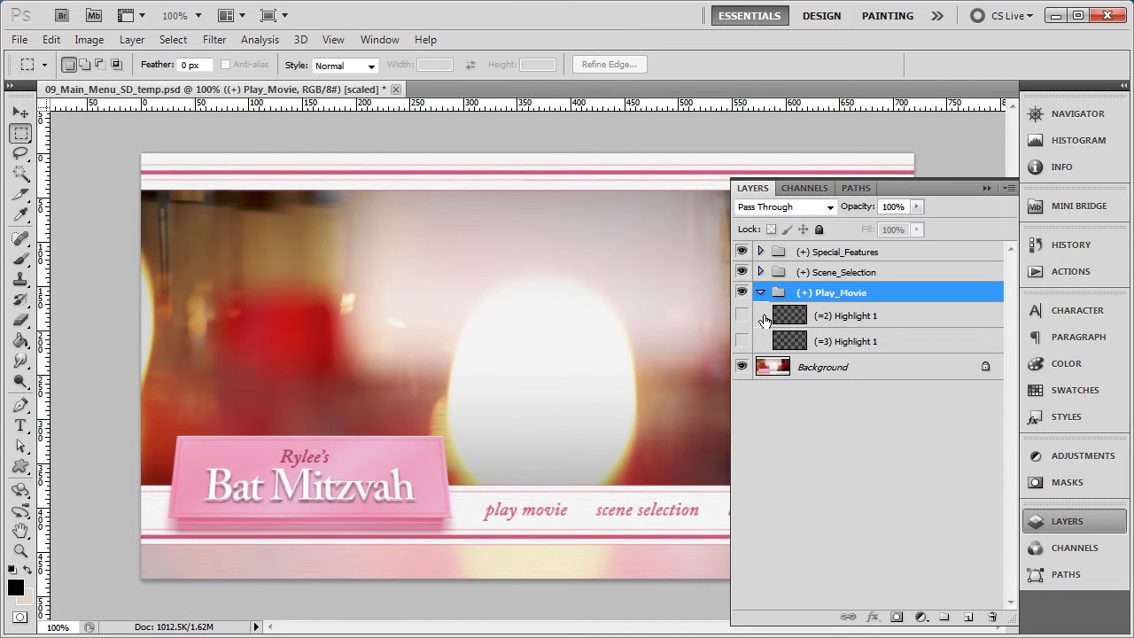
pyautogui.click(743, 340)
pyautogui.press('z')
pyautogui.click(483, 516)
pyautogui.click(481, 525)
pyautogui.press('m')
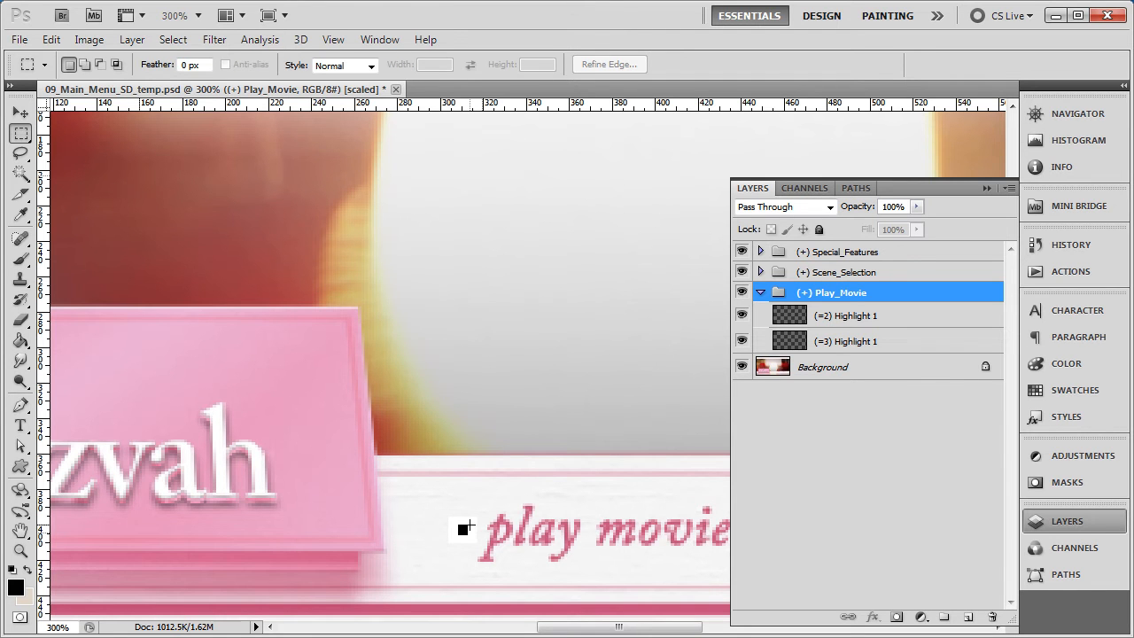
# Outline the highlight square beside play movie with a rectangular marquee, and clear the selection
pyautogui.moveTo(629, 450); pyautogui.dragTo(521, 449)
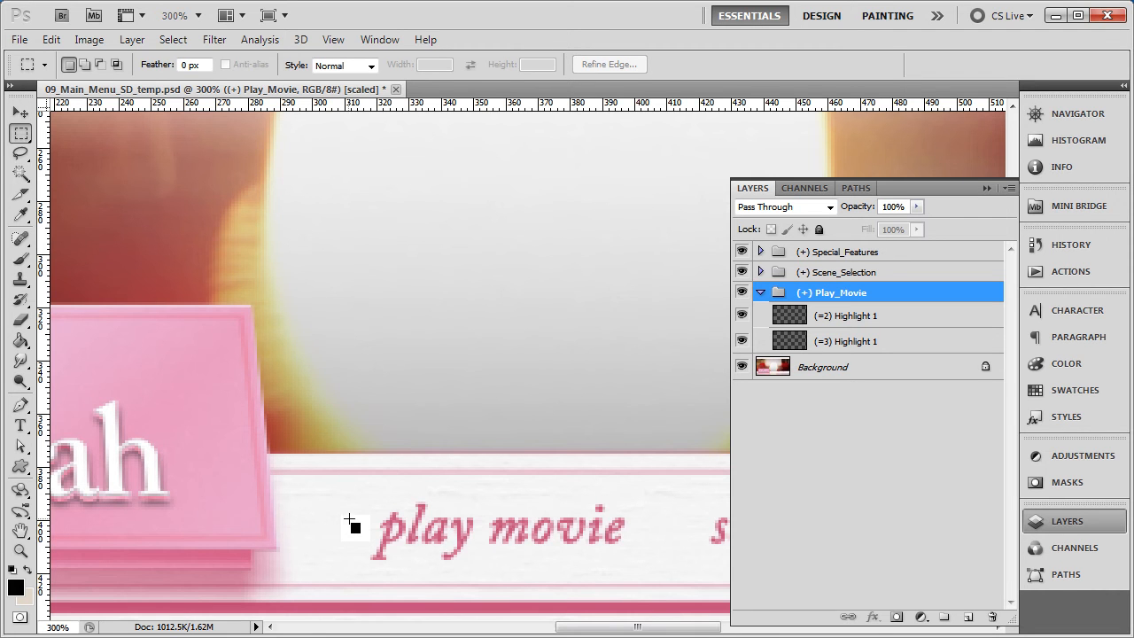
pyautogui.moveTo(344, 514); pyautogui.dragTo(369, 540)
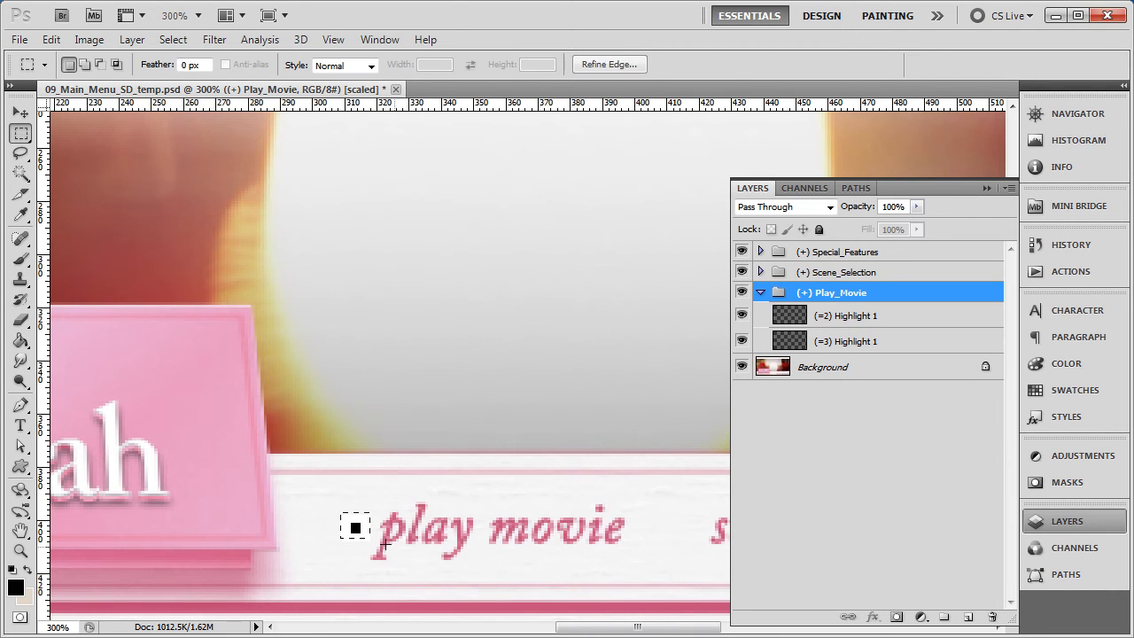
pyautogui.click(380, 542)
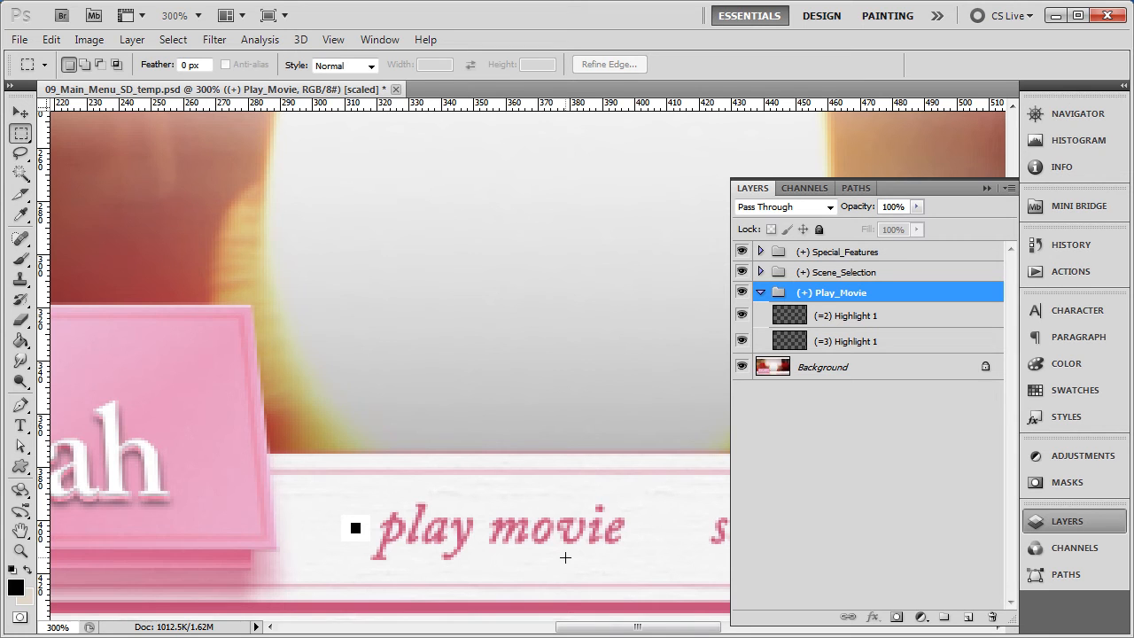
# Select the (=3) Highlight 1 layer and draw a rectangular marquee around the play movie text
pyautogui.click(853, 345)
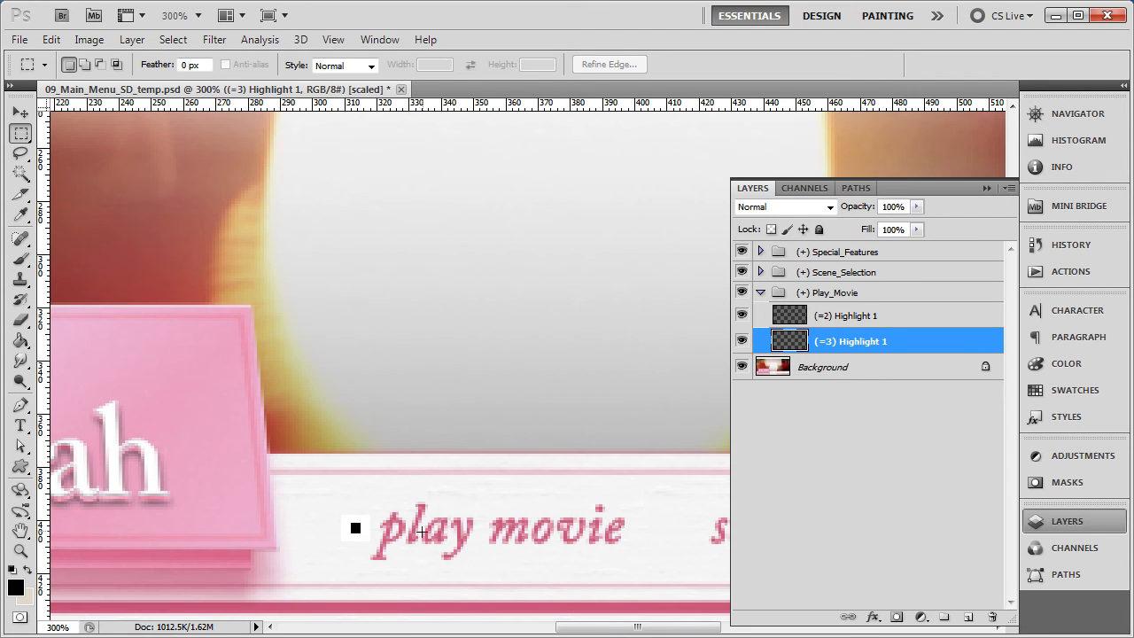
pyautogui.click(742, 292)
pyautogui.click(743, 293)
pyautogui.click(850, 320)
pyautogui.click(852, 337)
pyautogui.moveTo(380, 504); pyautogui.dragTo(414, 519)
pyautogui.moveTo(624, 551); pyautogui.dragTo(624, 551)
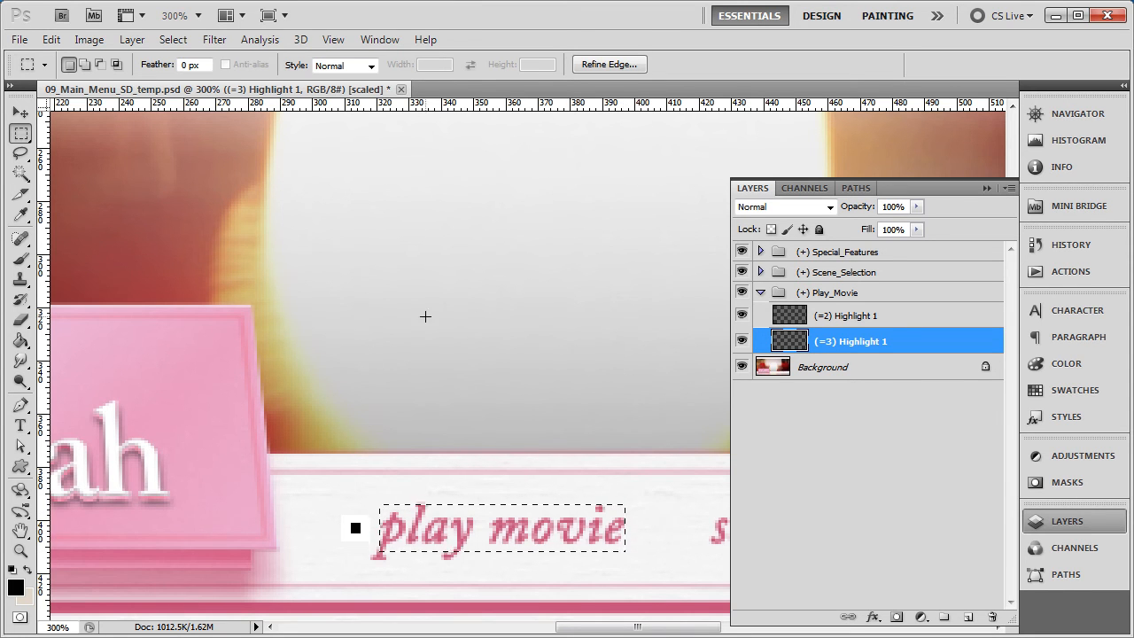
# Fill the play movie selection with black using the Paint Bucket at 1% opacity, and deselect
pyautogui.click(21, 343)
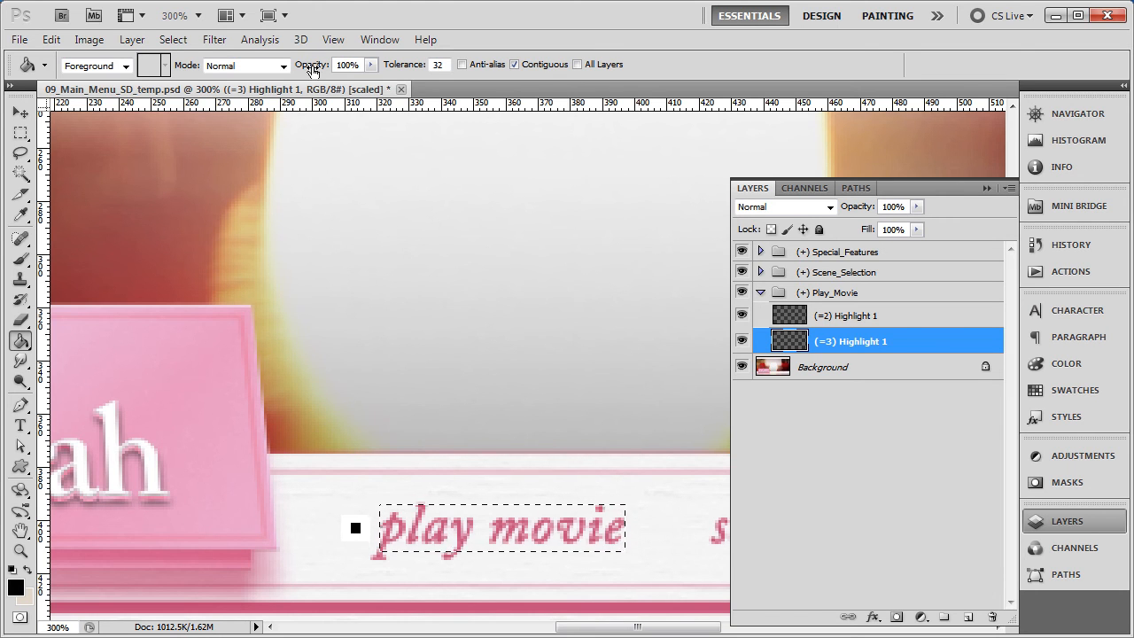
pyautogui.click(371, 65)
pyautogui.moveTo(373, 71); pyautogui.dragTo(286, 86)
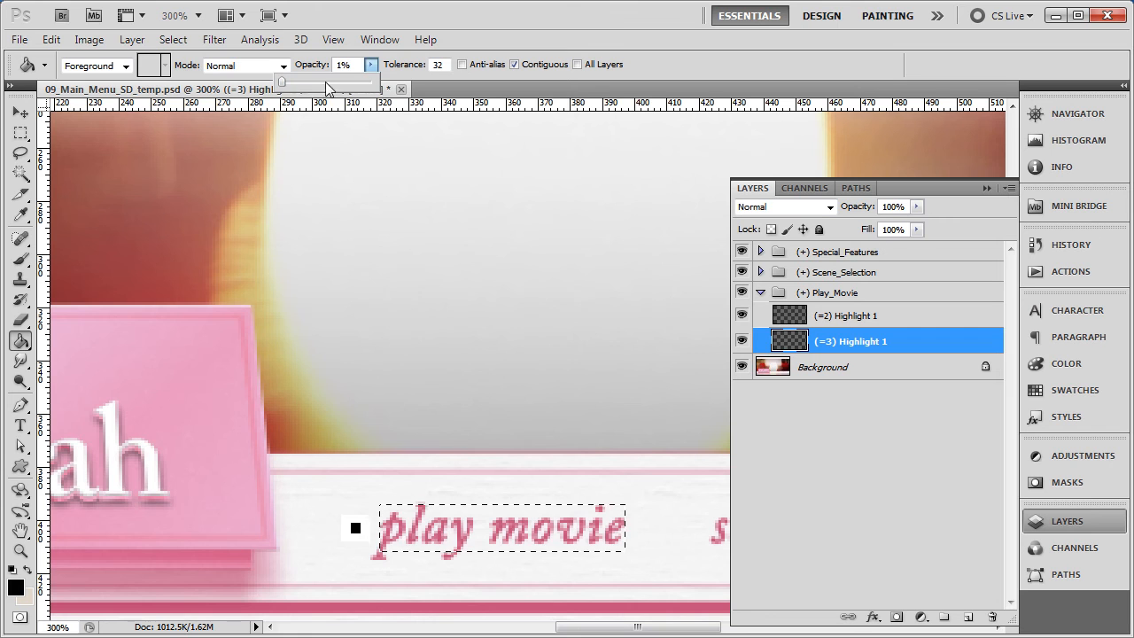
pyautogui.click(418, 12)
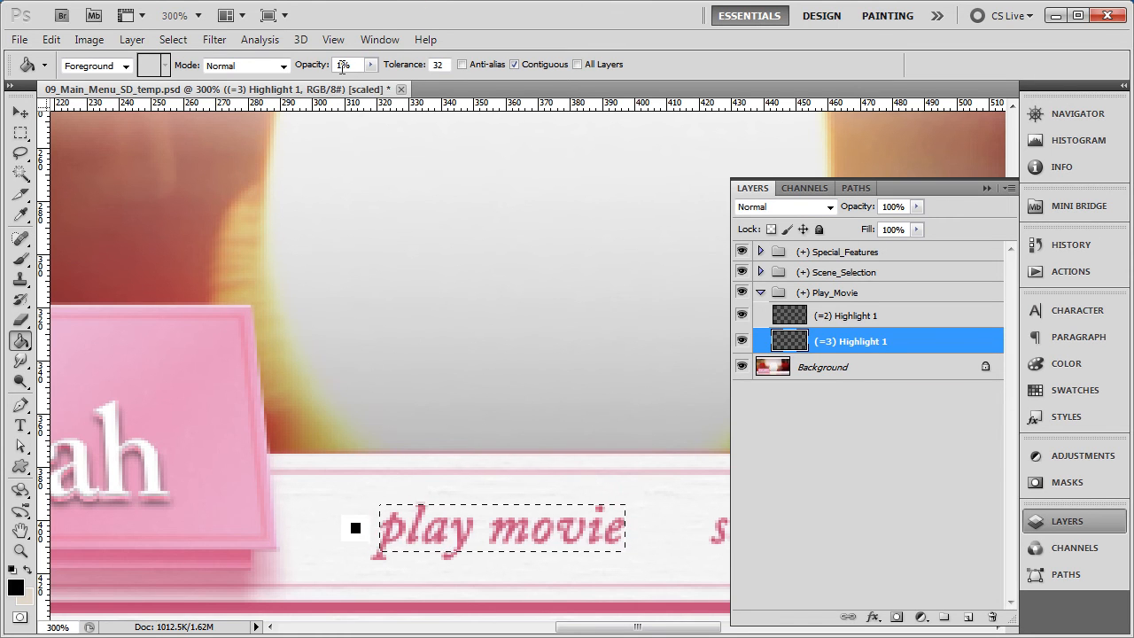
pyautogui.click(467, 526)
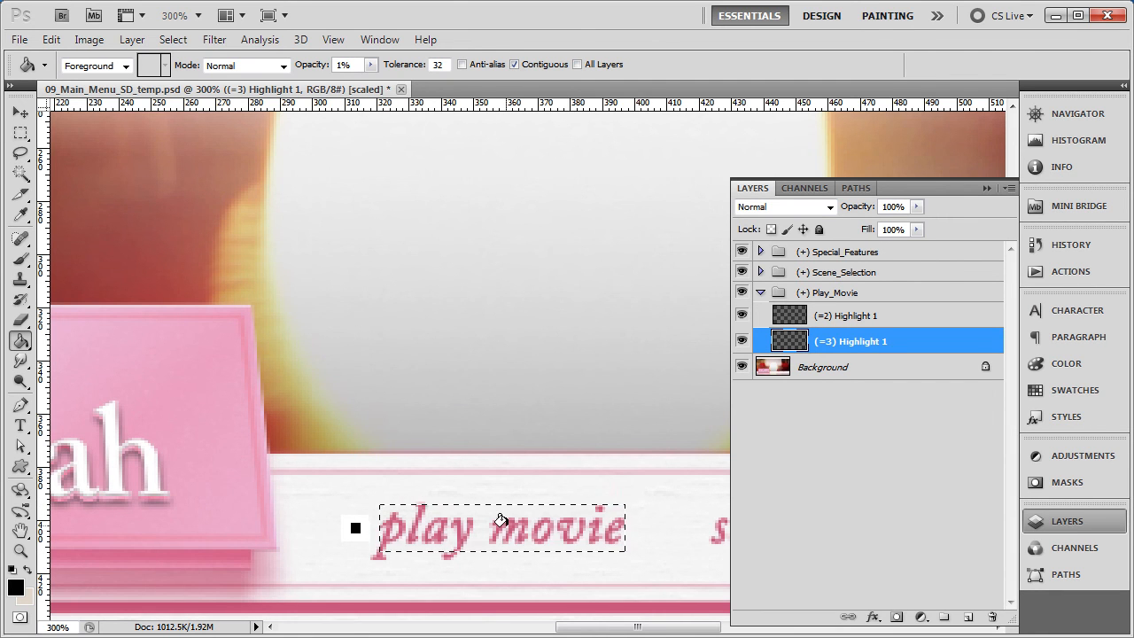
pyautogui.press('m')
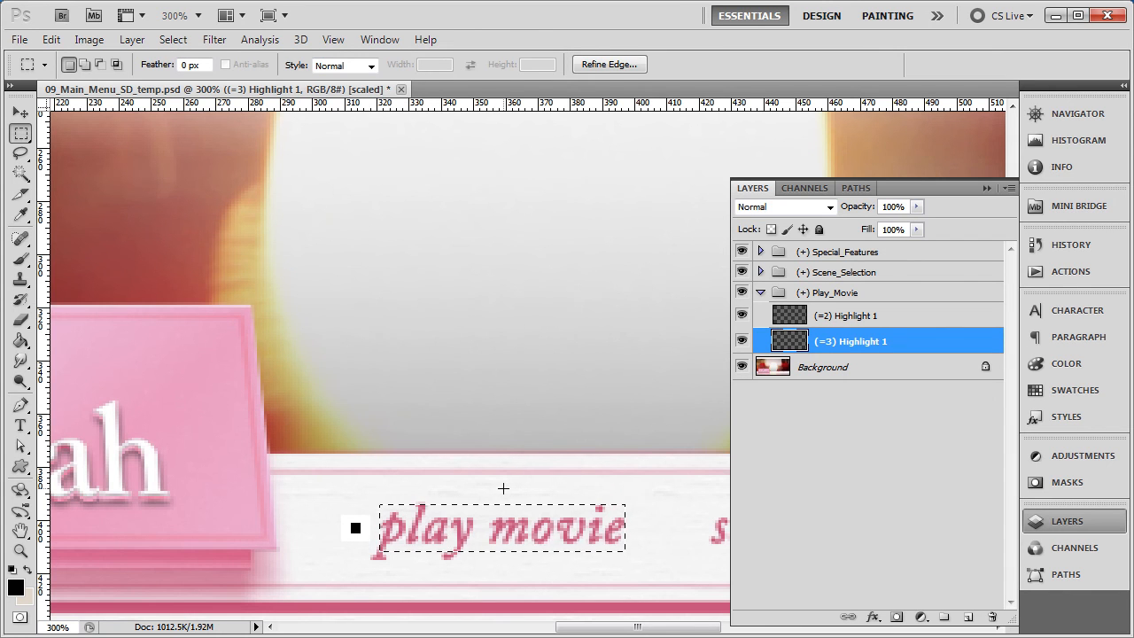
pyautogui.hotkey('ctrl', 'd')
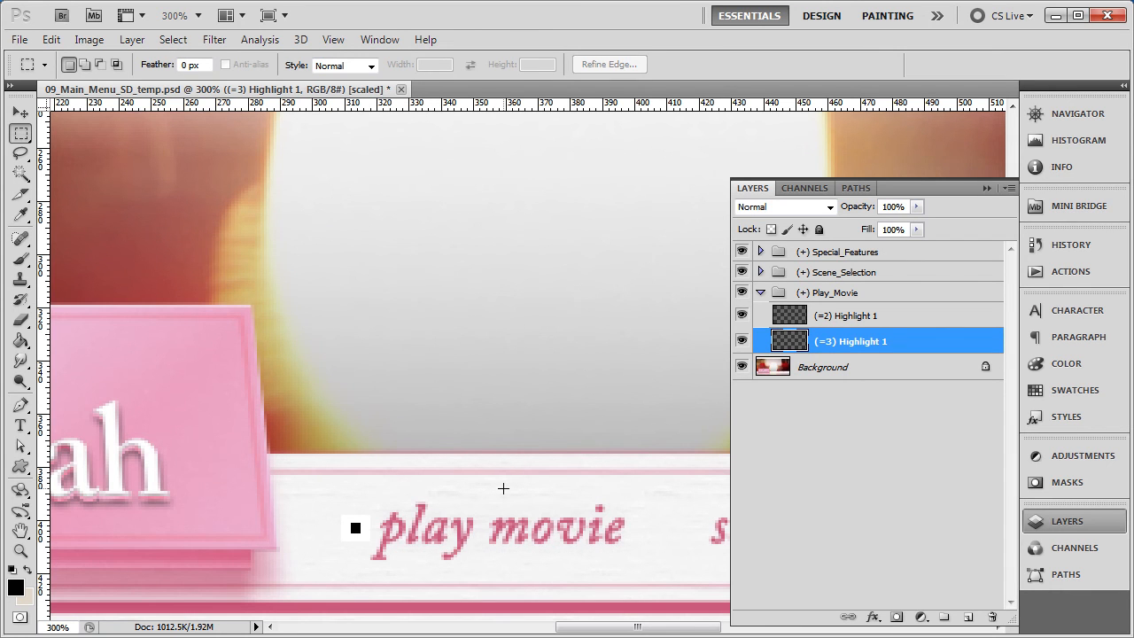
# Collapse the Play_Movie group, expand (+) Scene_Selection, and make its (=3) Highlight 2 layer visible
pyautogui.click(760, 293)
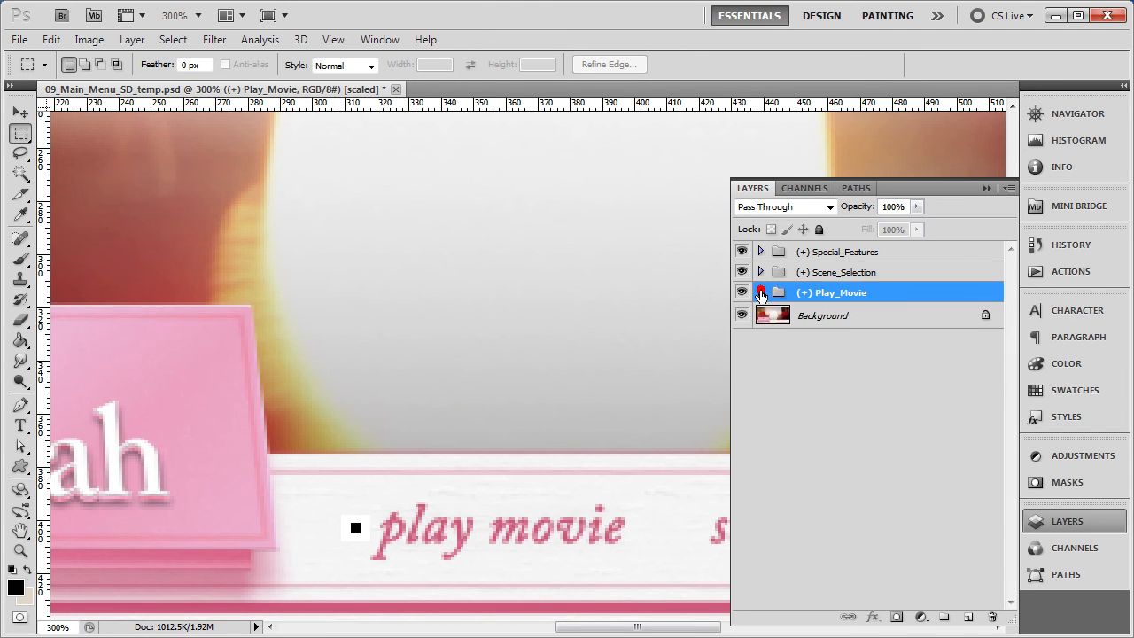
pyautogui.click(839, 274)
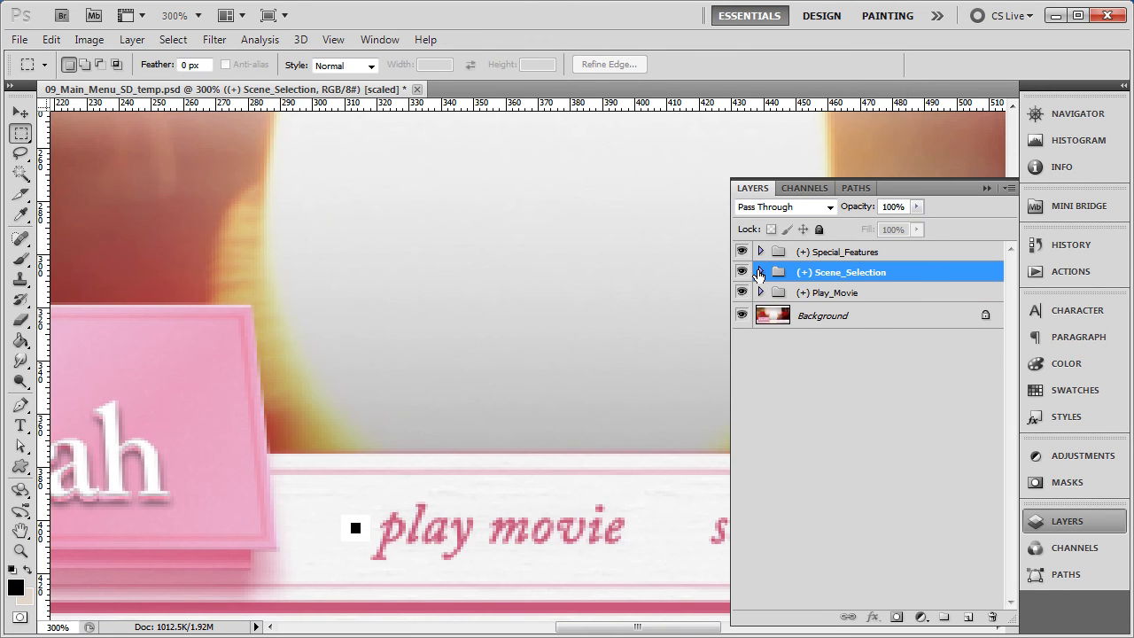
pyautogui.click(760, 272)
pyautogui.moveTo(658, 404); pyautogui.dragTo(286, 380)
pyautogui.moveTo(534, 381); pyautogui.dragTo(405, 372)
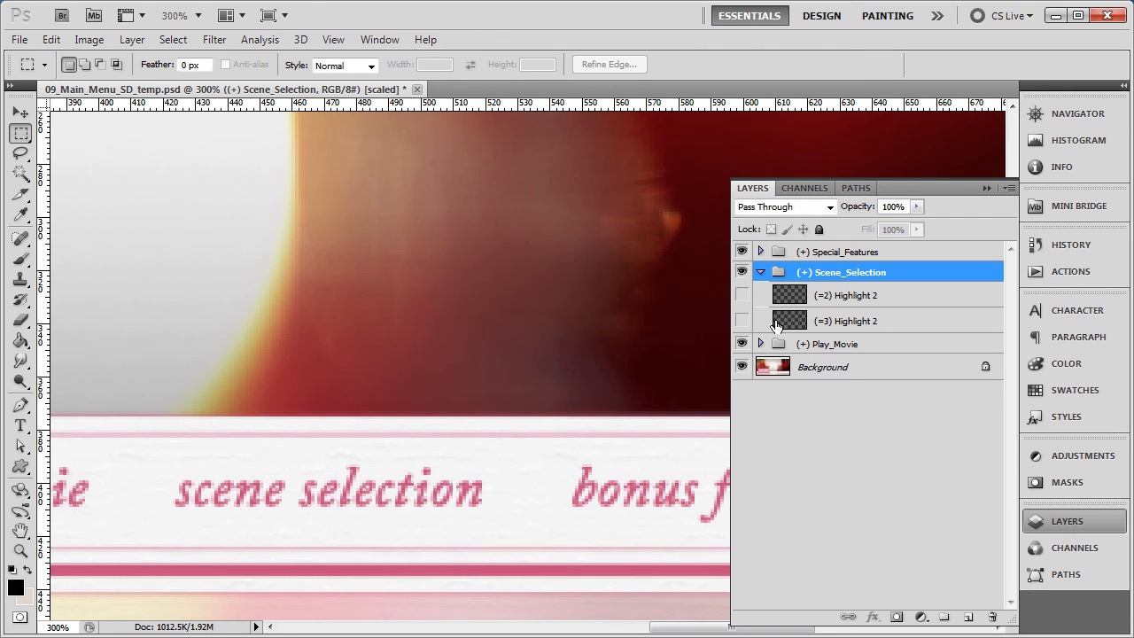
pyautogui.click(742, 320)
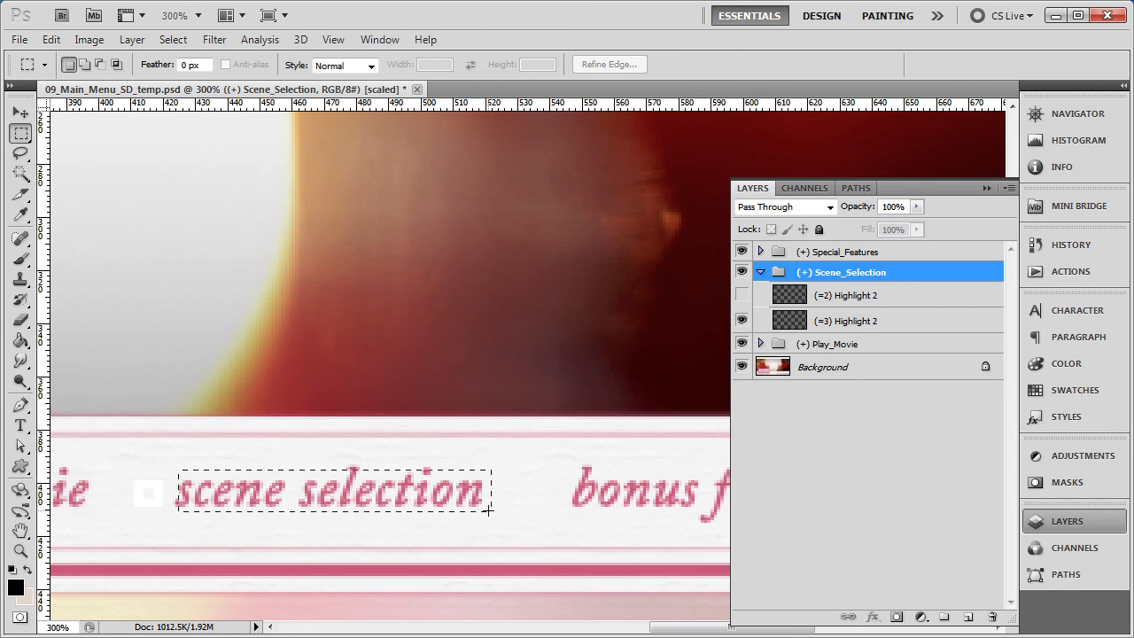
# Marquee the scene selection text and fill it with black at 1% opacity on the (=3) Highlight 2 layer
pyautogui.moveTo(487, 510); pyautogui.dragTo(488, 511)
pyautogui.press('g')
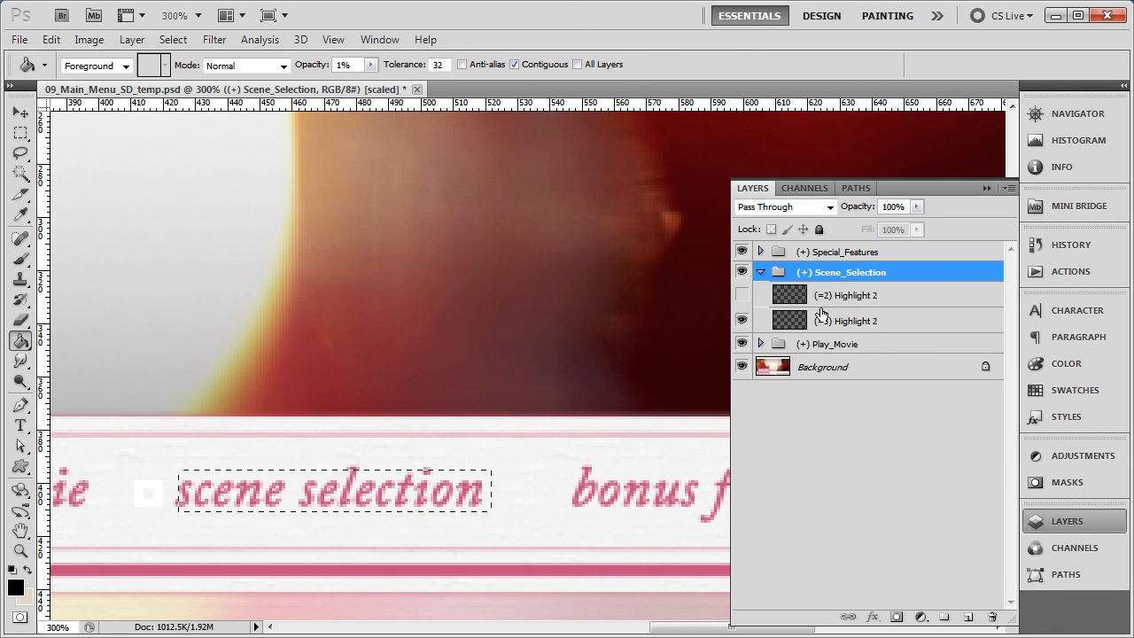
pyautogui.click(857, 325)
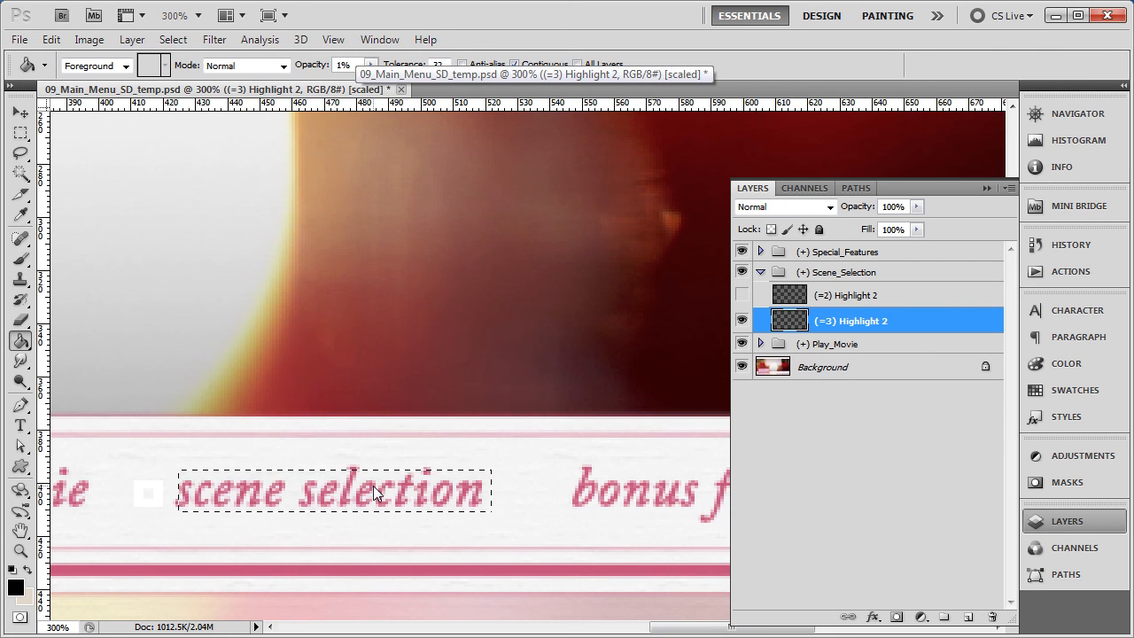
# Collapse Scene_Selection, expand (+) Special_Features, and select its (=3) Highlight 3 layer with visibility turned on
pyautogui.click(760, 272)
pyautogui.click(850, 252)
pyautogui.click(760, 251)
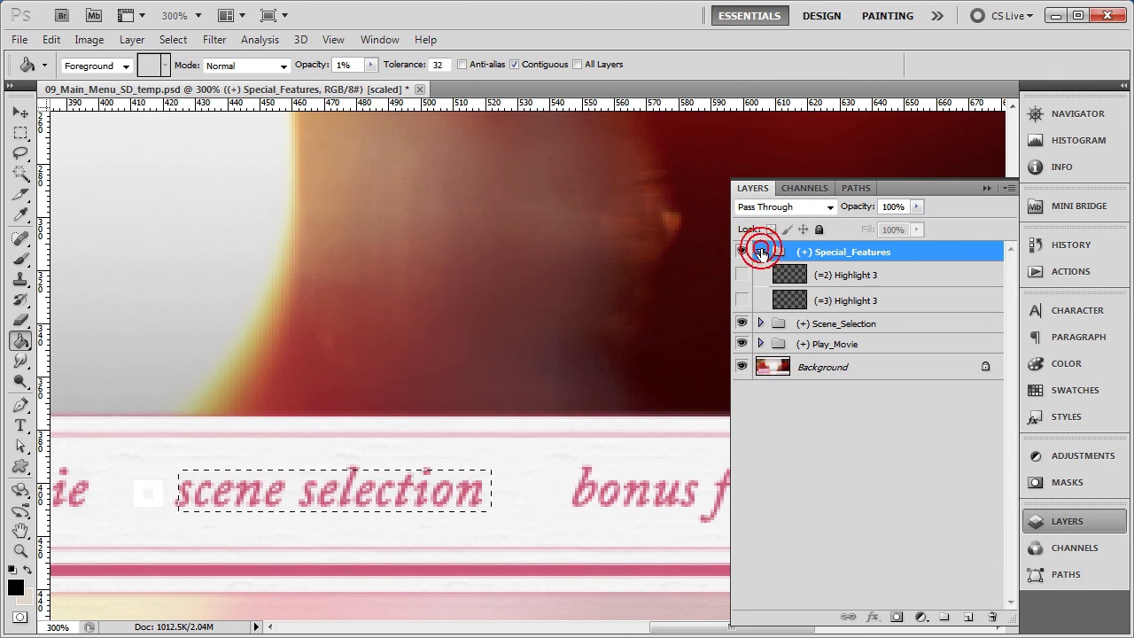
pyautogui.click(853, 303)
pyautogui.click(741, 300)
pyautogui.moveTo(671, 435); pyautogui.dragTo(398, 422)
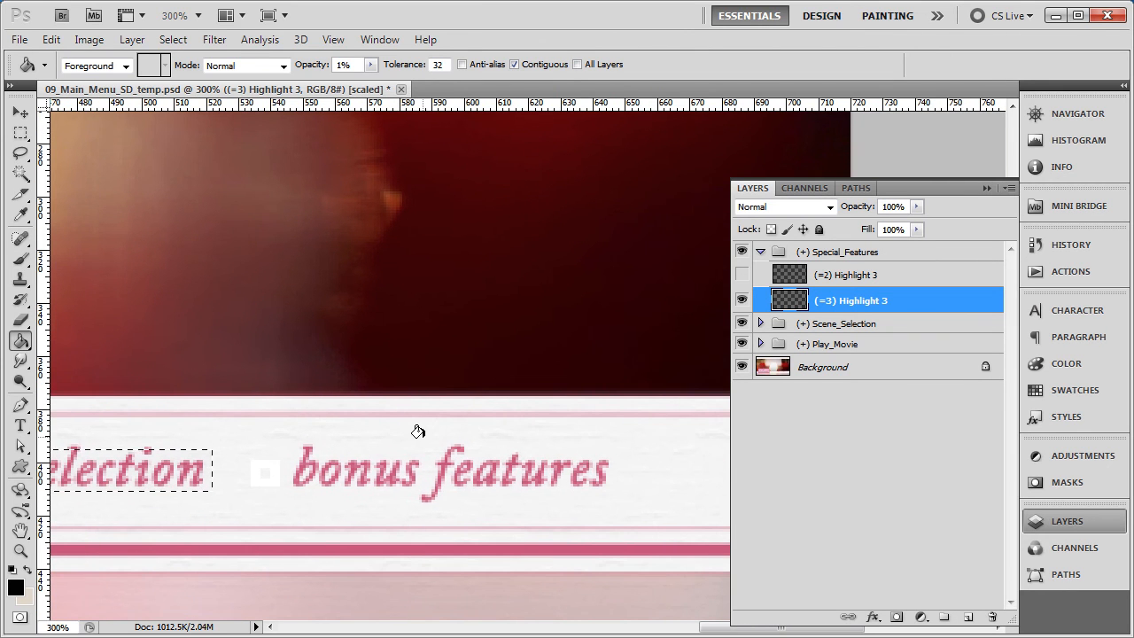
# Marquee the bonus features text and fill it with black at 1% opacity on the (=3) Highlight 3 layer
pyautogui.press('m')
pyautogui.moveTo(352, 456); pyautogui.dragTo(615, 491)
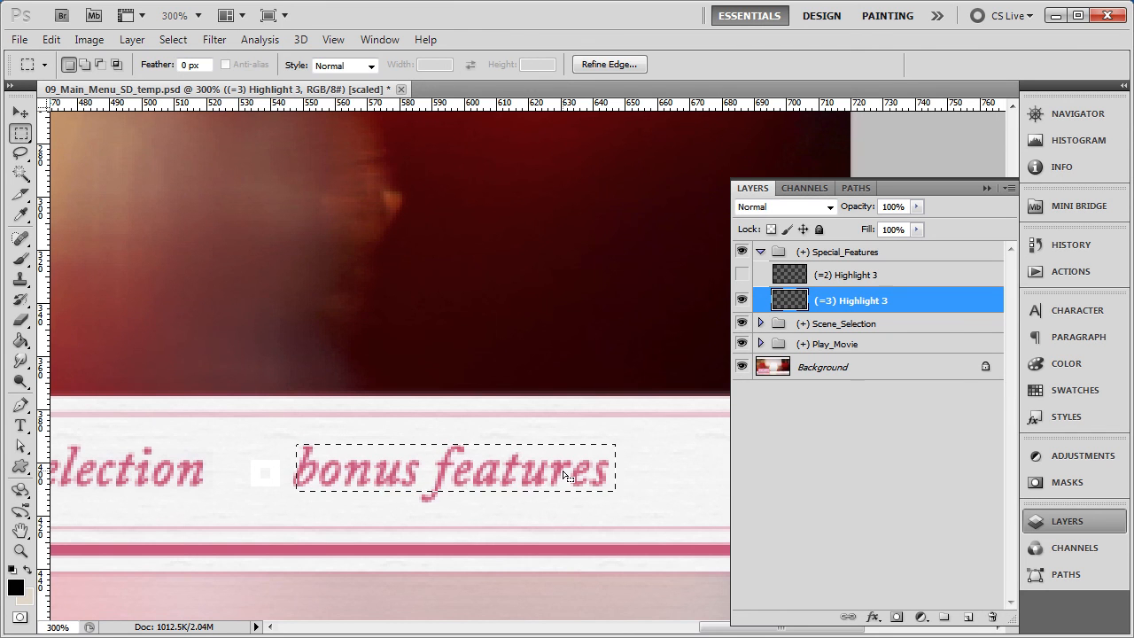
pyautogui.press('g')
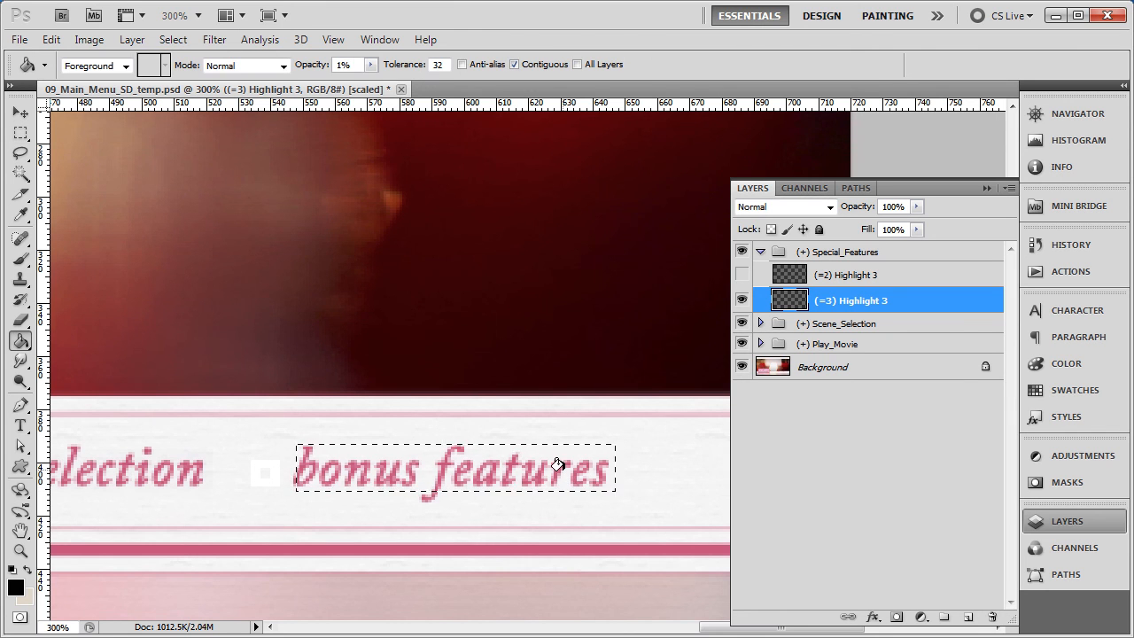
pyautogui.click(494, 468)
pyautogui.press('m')
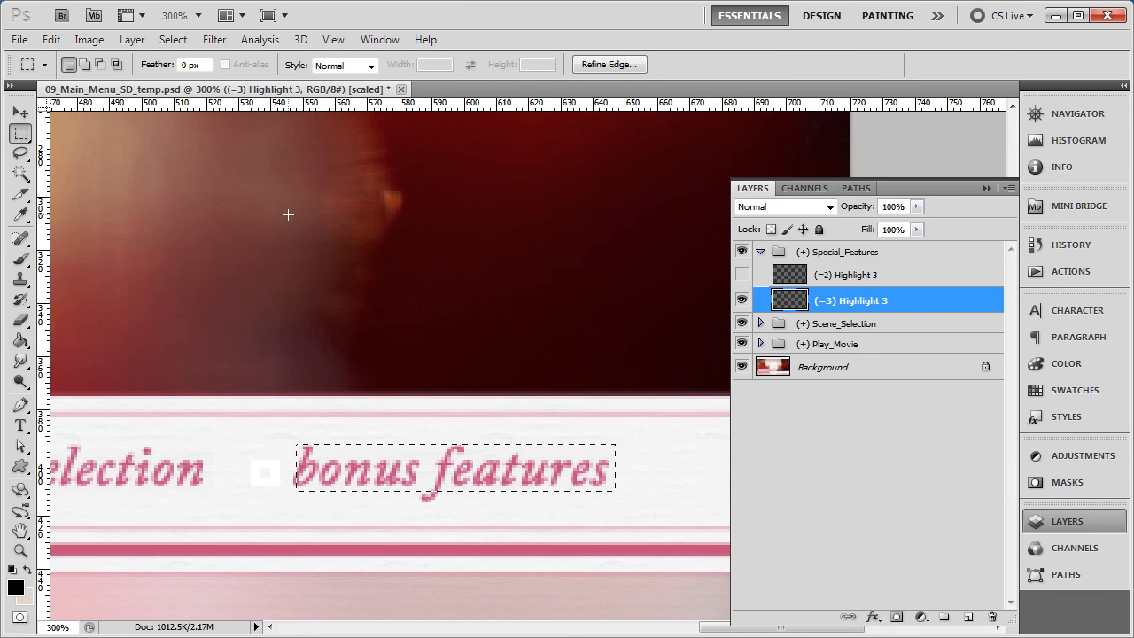
# Save and close 09_Main_Menu_SD_temp.psd, and minimize Photoshop to return to the Clickable.ncor project in Adobe Encore
pyautogui.click(19, 40)
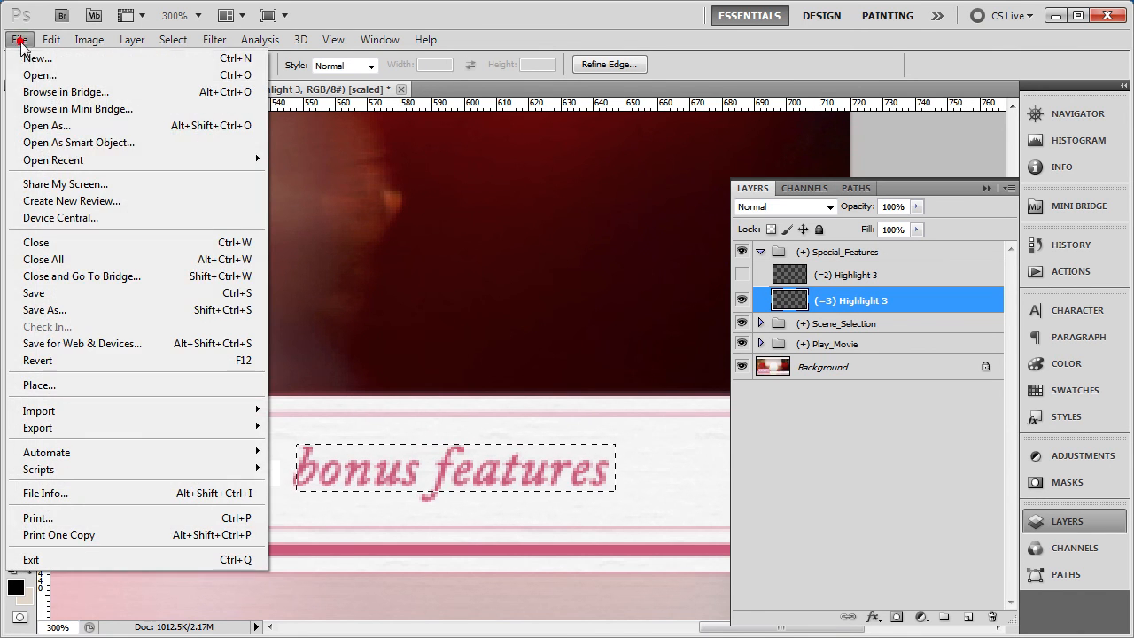
pyautogui.click(48, 292)
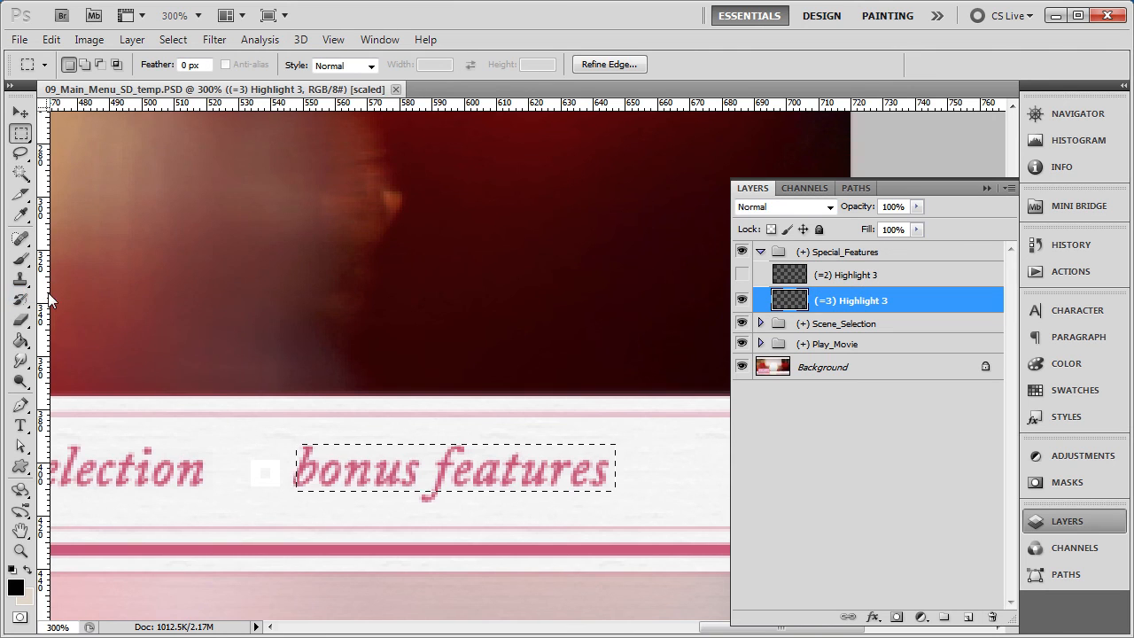
pyautogui.click(395, 90)
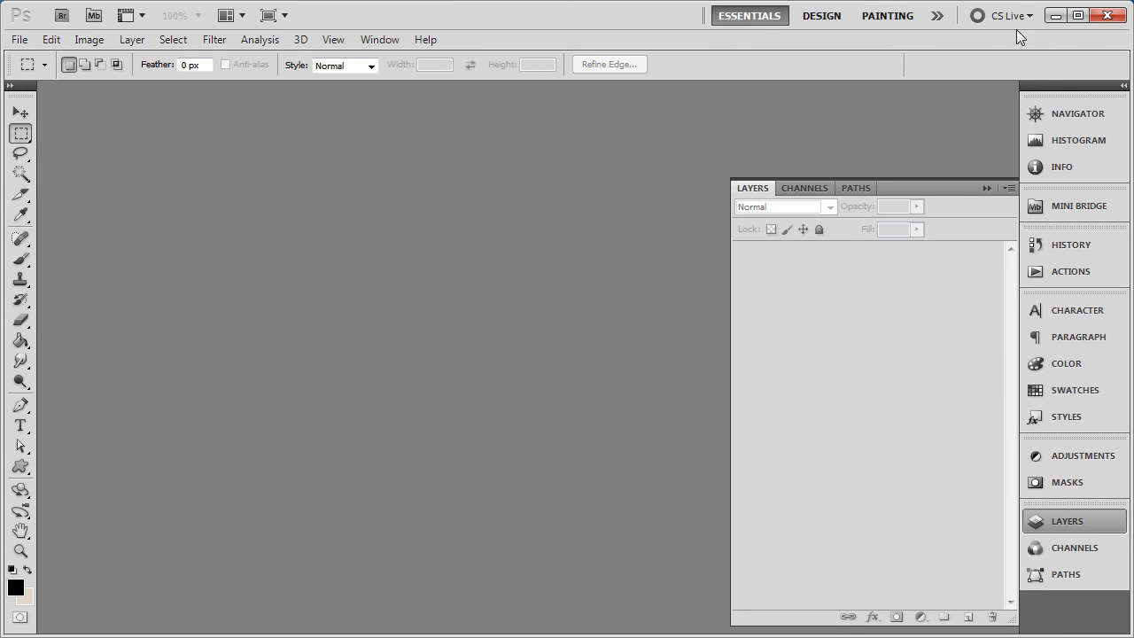
pyautogui.click(1053, 16)
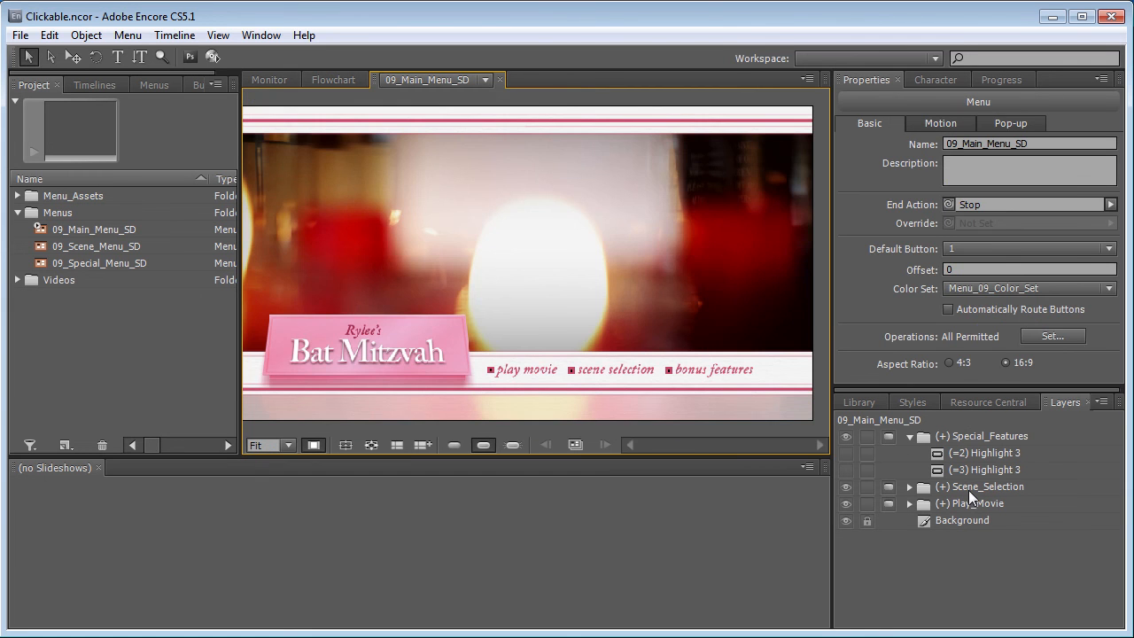
# Select the (+) Scene_Selection and (+) Special_Features button groups in turn to inspect their clickable areas on the menu
pyautogui.click(969, 489)
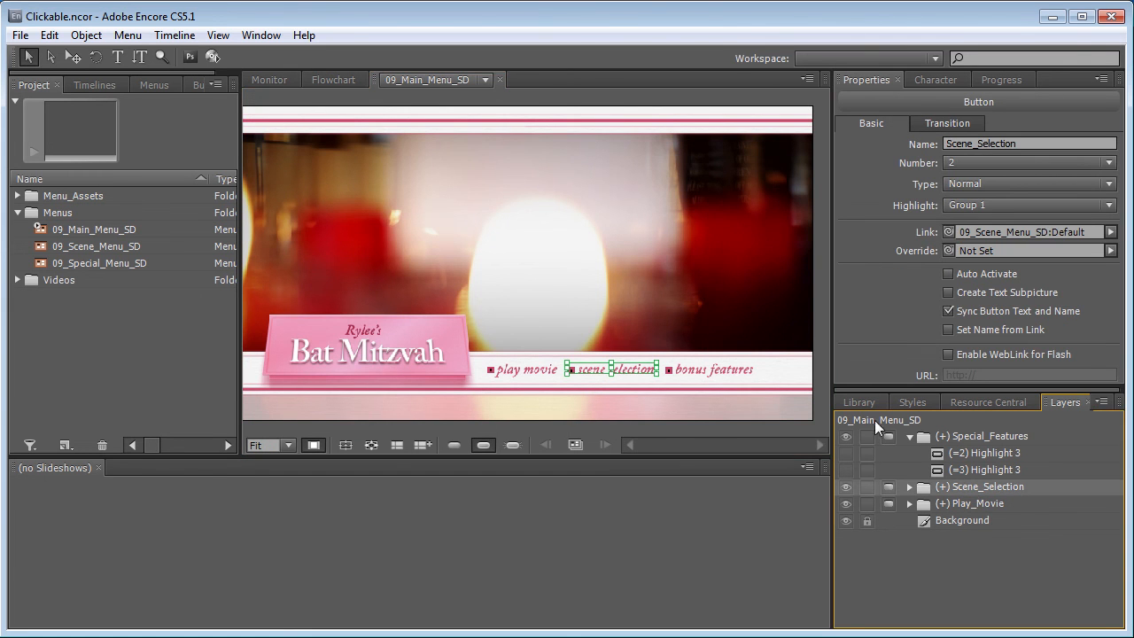
pyautogui.click(982, 435)
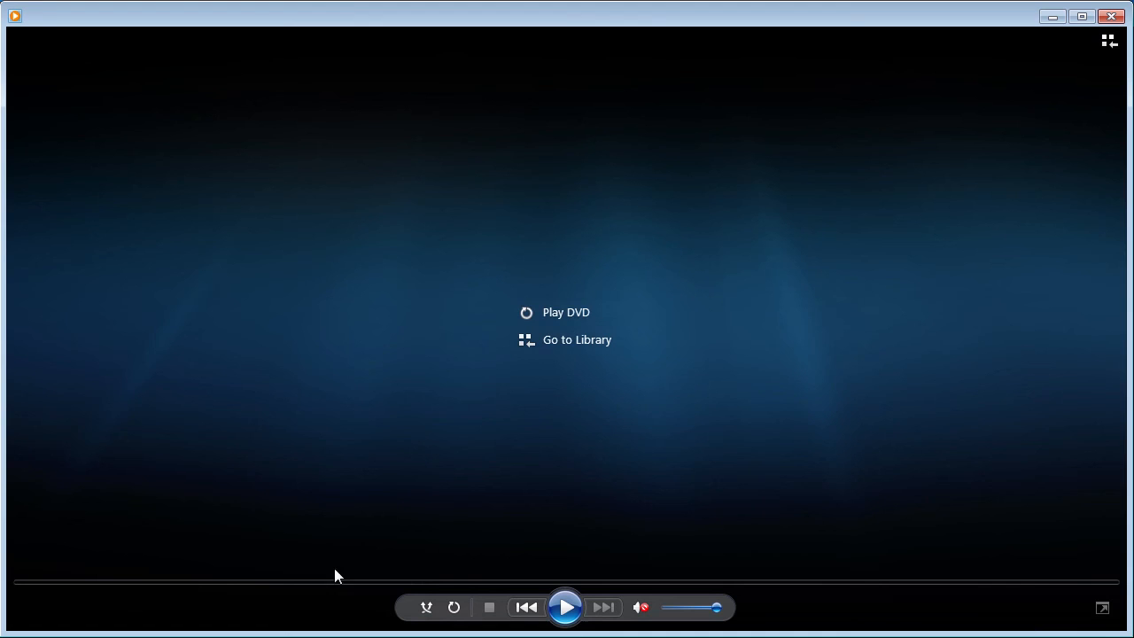
# Start playing the DVD in Windows Media Player to test the menu's buttons
pyautogui.click(552, 312)
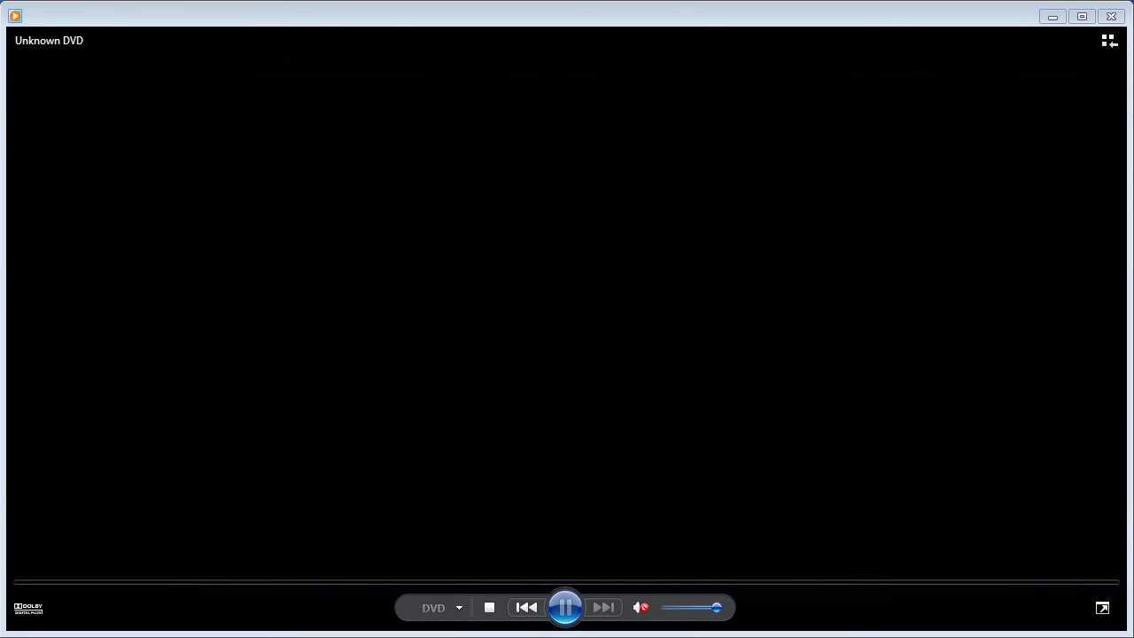